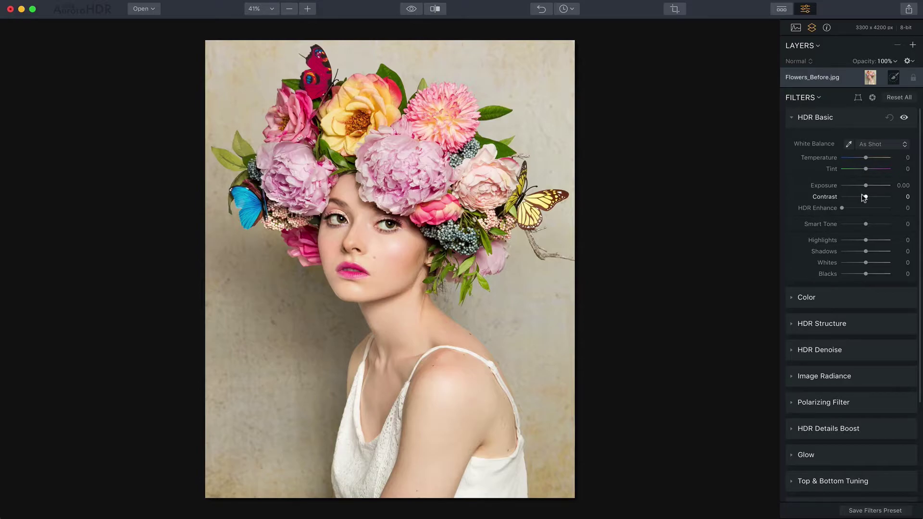
# Step: Set the HDR Basic filter's Contrast to 57 and HDR Enhance to 37, and compare the photo with and without the filter
pyautogui.moveTo(864, 197)
pyautogui.mouseDown()
pyautogui.moveTo(877, 199)
pyautogui.moveTo(841, 208)
pyautogui.moveTo(858, 211)
pyautogui.mouseUp()
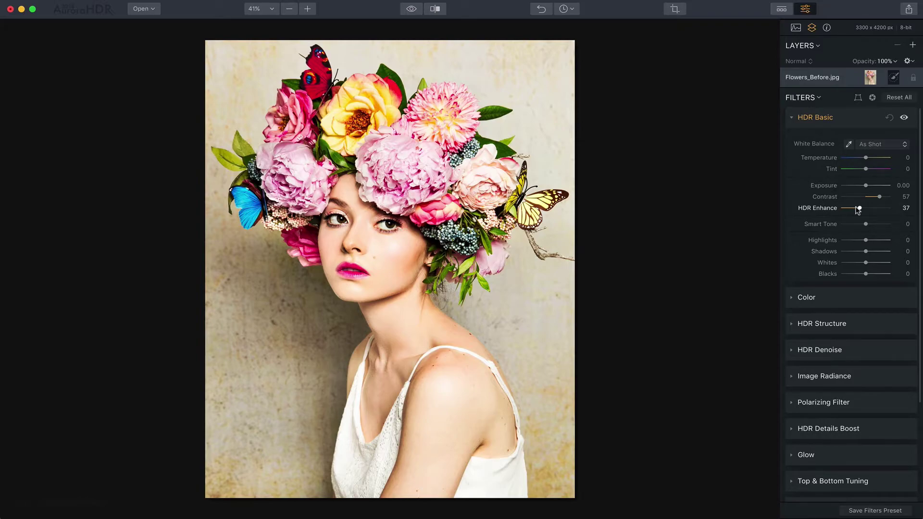
pyautogui.click(903, 118)
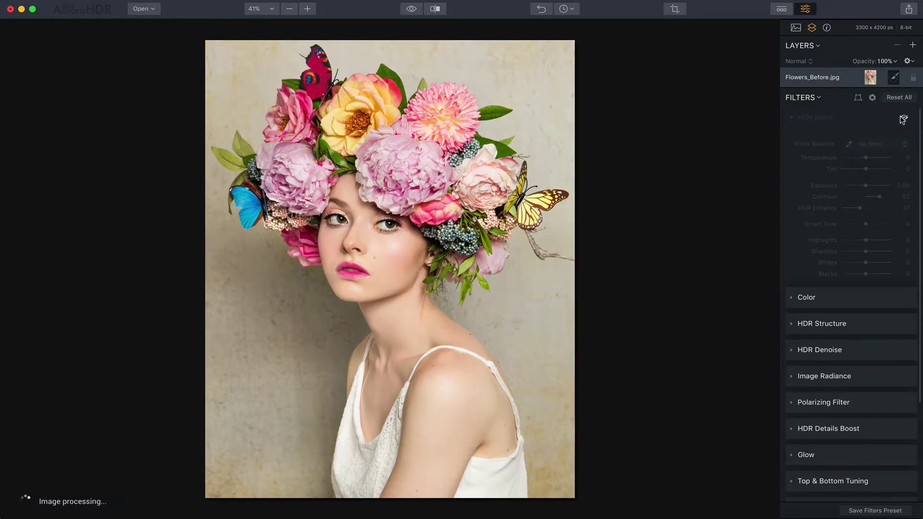
pyautogui.click(903, 118)
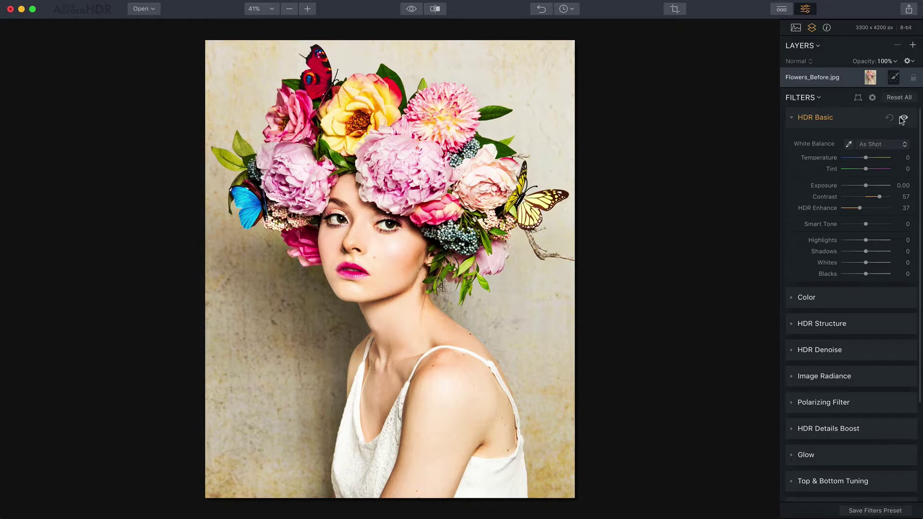
pyautogui.click(903, 119)
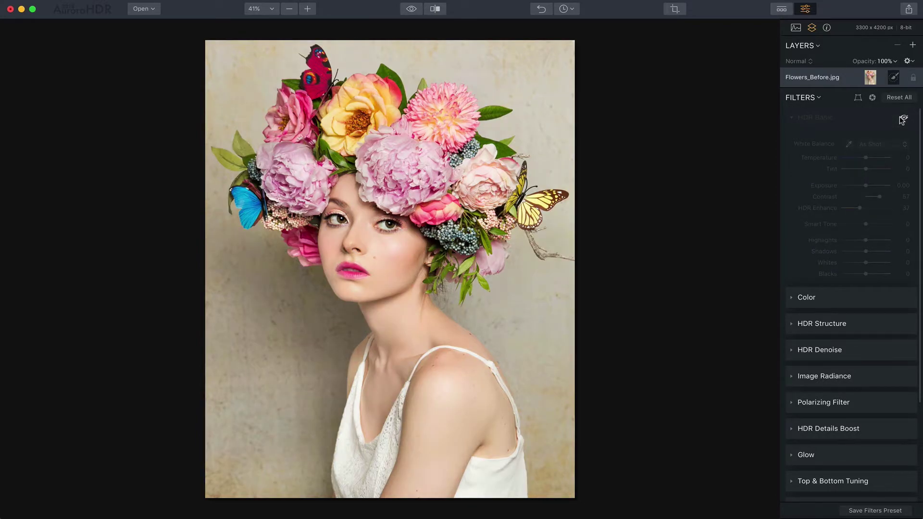
pyautogui.click(903, 119)
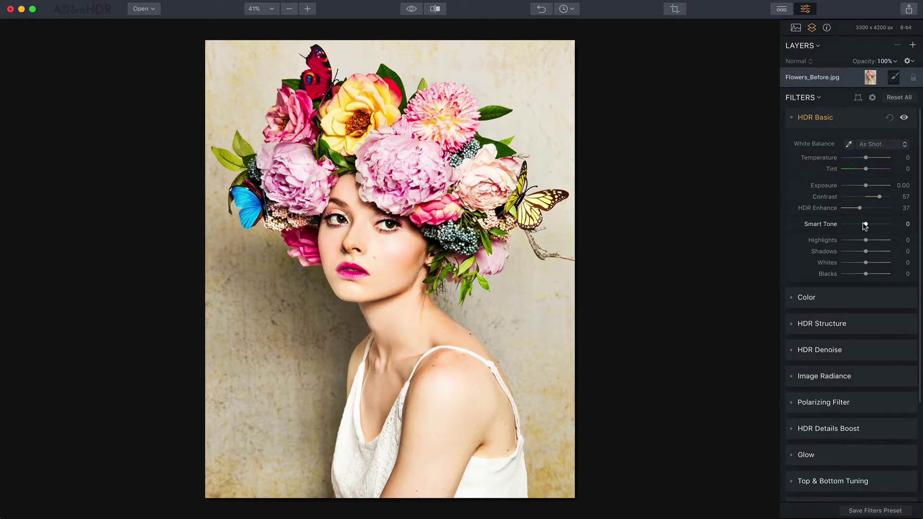
# Step: Set Smart Tone to -27 and Highlights to -51 in HDR Basic, and check the photo with the filter off and on
pyautogui.moveTo(865, 226); pyautogui.dragTo(849, 240)
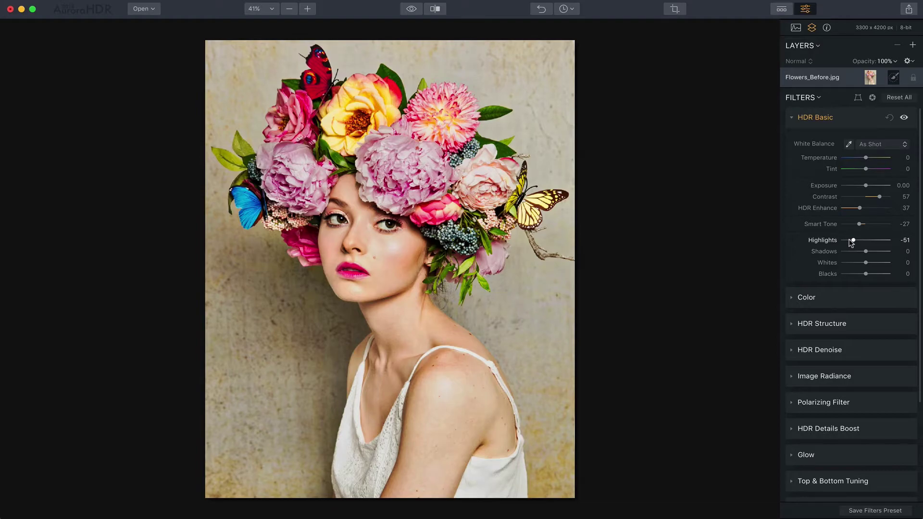
pyautogui.click(902, 118)
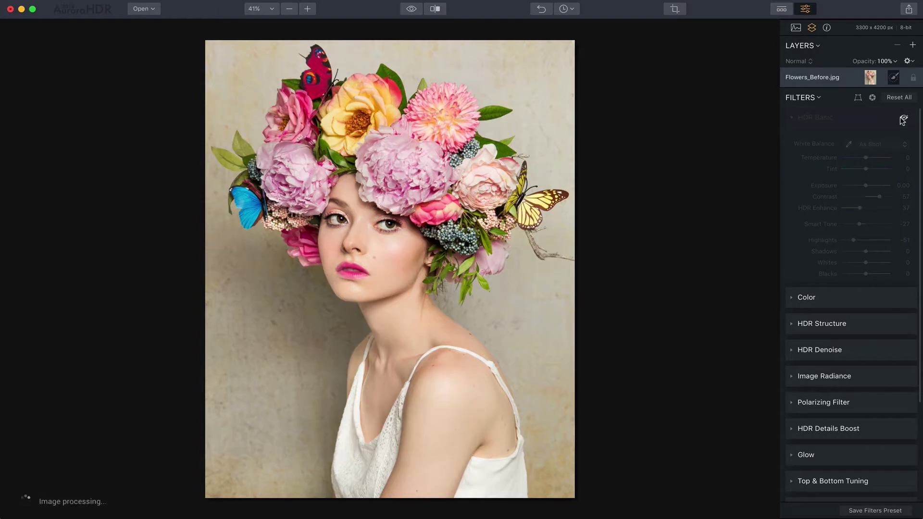
pyautogui.click(903, 119)
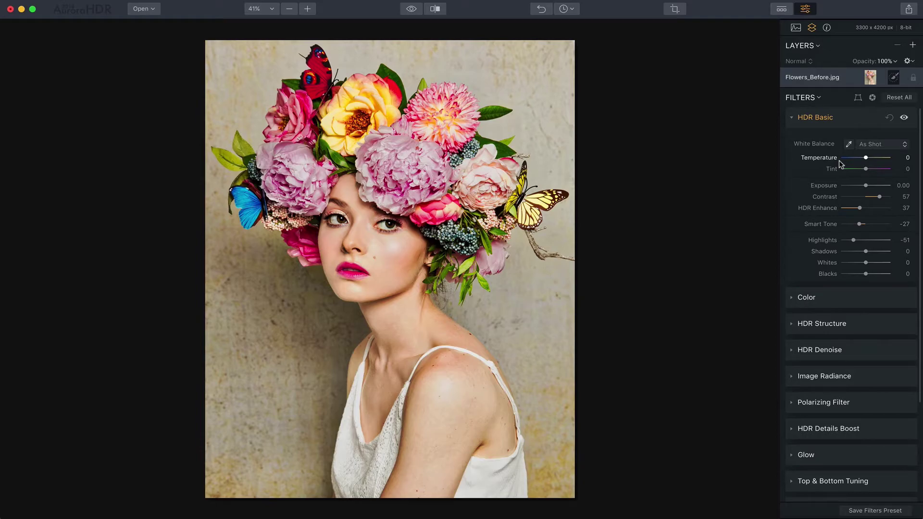
# Step: Add a new adjustment layer above the photo and set its Color Saturation to -16
pyautogui.click(912, 45)
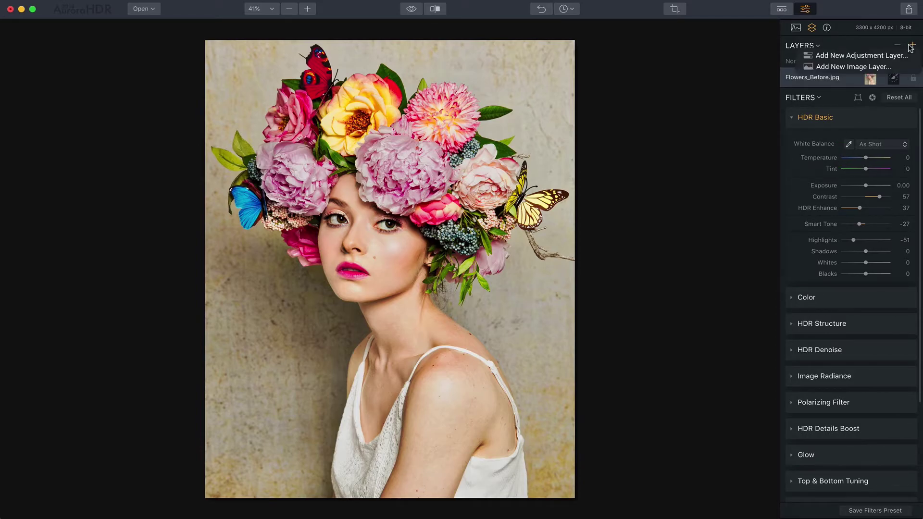
pyautogui.click(890, 56)
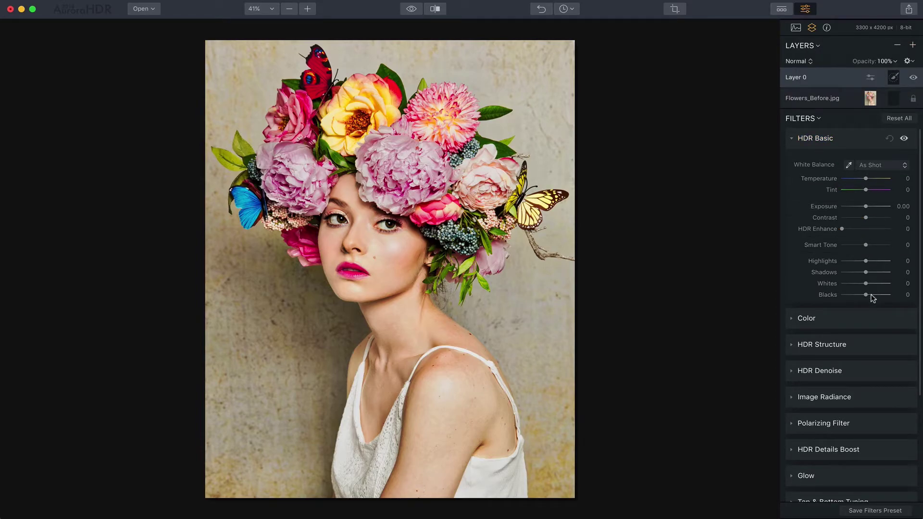
pyautogui.click(862, 319)
pyautogui.moveTo(864, 338); pyautogui.dragTo(862, 338)
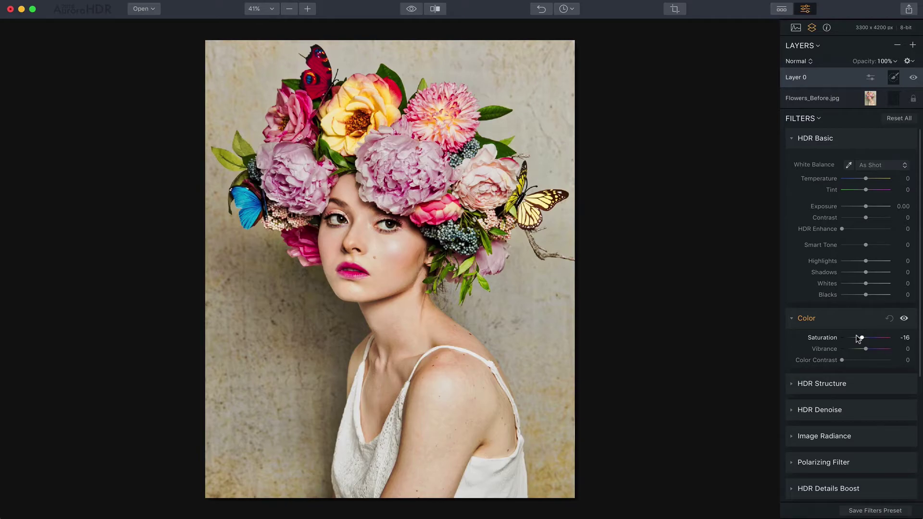
# Step: Paint the adjustment layer's mask over the woman's face, neck, chest, shoulder and arm with a soft brush reduced to size 64
pyautogui.click(894, 77)
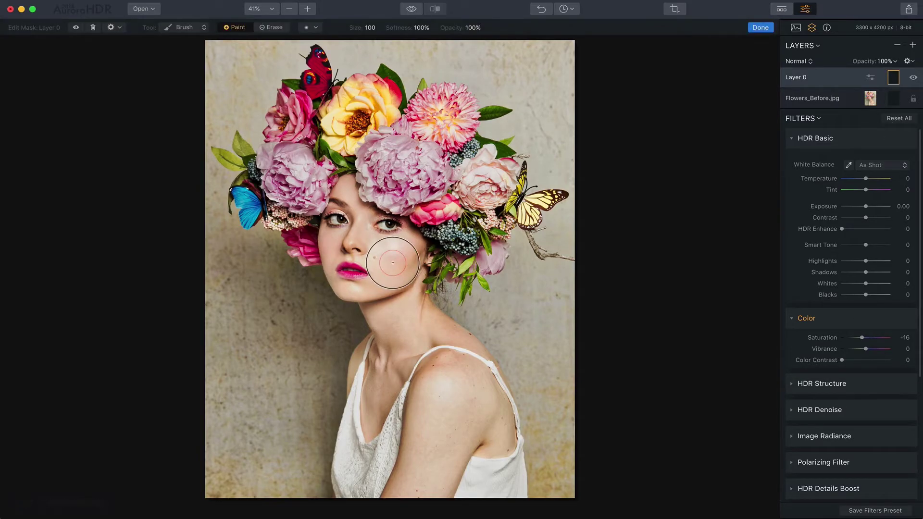
pyautogui.press('[')
pyautogui.press('[')
pyautogui.press('[')
pyautogui.press('[')
pyautogui.press('[')
pyautogui.press('[')
pyautogui.press('[')
pyautogui.press('[')
pyautogui.press('[')
pyautogui.press('[')
pyautogui.press('[')
pyautogui.press('[')
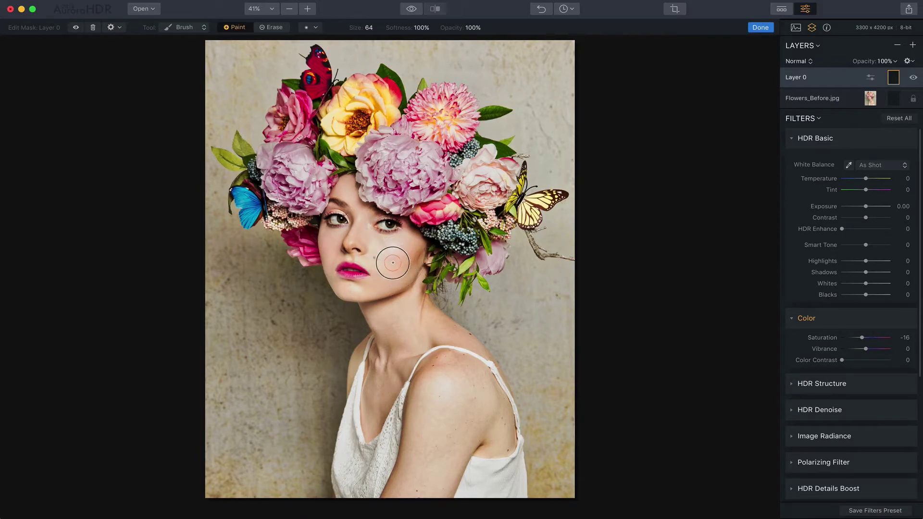
pyautogui.moveTo(345, 191)
pyautogui.mouseDown()
pyautogui.moveTo(346, 216)
pyautogui.moveTo(348, 181)
pyautogui.moveTo(361, 213)
pyautogui.moveTo(403, 222)
pyautogui.moveTo(417, 243)
pyautogui.moveTo(408, 268)
pyautogui.moveTo(406, 224)
pyautogui.moveTo(396, 263)
pyautogui.moveTo(350, 234)
pyautogui.moveTo(338, 195)
pyautogui.moveTo(330, 252)
pyautogui.moveTo(376, 256)
pyautogui.moveTo(377, 278)
pyautogui.moveTo(374, 290)
pyautogui.moveTo(355, 291)
pyautogui.moveTo(332, 275)
pyautogui.moveTo(333, 251)
pyautogui.moveTo(370, 251)
pyautogui.moveTo(386, 289)
pyautogui.moveTo(423, 250)
pyautogui.moveTo(410, 282)
pyautogui.moveTo(430, 314)
pyautogui.moveTo(477, 346)
pyautogui.moveTo(430, 336)
pyautogui.moveTo(418, 349)
pyautogui.moveTo(420, 293)
pyautogui.moveTo(402, 336)
pyautogui.moveTo(394, 315)
pyautogui.moveTo(390, 337)
pyautogui.moveTo(367, 300)
pyautogui.moveTo(378, 341)
pyautogui.moveTo(362, 354)
pyautogui.moveTo(395, 374)
pyautogui.moveTo(367, 428)
pyautogui.moveTo(419, 367)
pyautogui.moveTo(433, 360)
pyautogui.moveTo(466, 370)
pyautogui.moveTo(455, 339)
pyautogui.moveTo(491, 385)
pyautogui.moveTo(508, 440)
pyautogui.moveTo(463, 441)
pyautogui.moveTo(490, 412)
pyautogui.moveTo(434, 426)
pyautogui.moveTo(462, 379)
pyautogui.moveTo(451, 422)
pyautogui.moveTo(458, 393)
pyautogui.moveTo(414, 381)
pyautogui.moveTo(411, 455)
pyautogui.moveTo(395, 491)
pyautogui.moveTo(434, 493)
pyautogui.moveTo(470, 427)
pyautogui.moveTo(445, 336)
pyautogui.mouseUp()
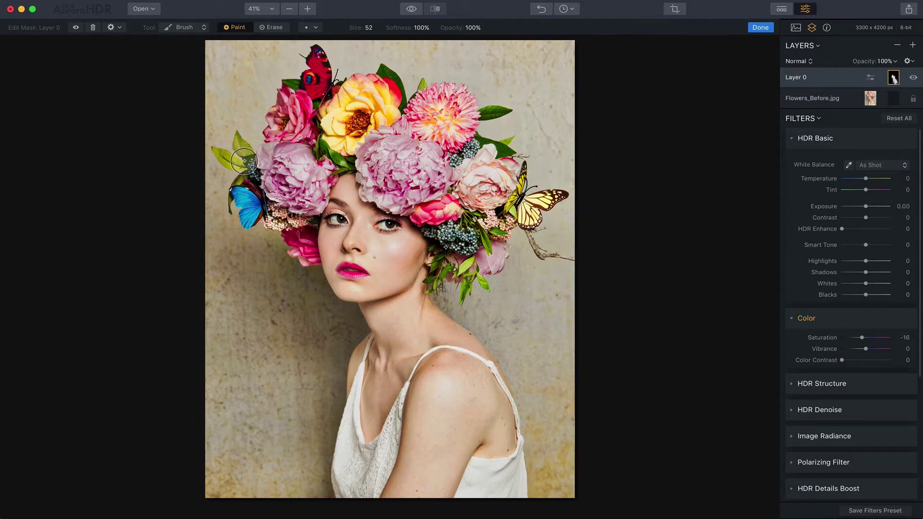
# Step: Fill the gaps in the skin mask on the face, chest and arm using the mask overlay, and finish editing the mask
pyautogui.click(76, 27)
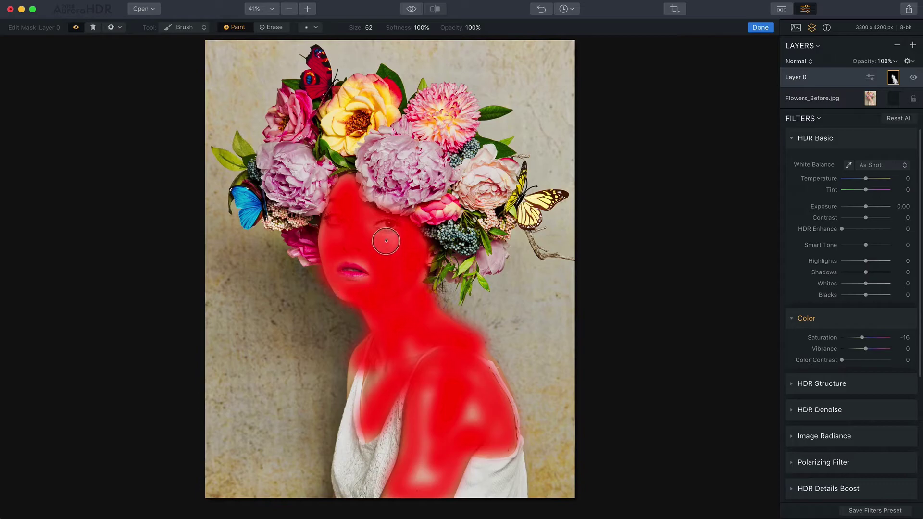
pyautogui.moveTo(345, 196)
pyautogui.mouseDown()
pyautogui.moveTo(333, 227)
pyautogui.moveTo(387, 233)
pyautogui.moveTo(402, 248)
pyautogui.mouseUp()
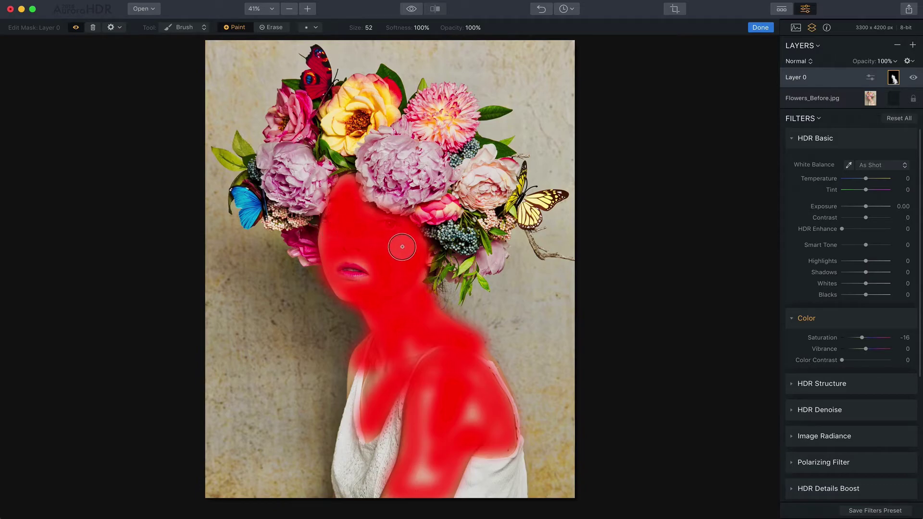
pyautogui.moveTo(405, 350)
pyautogui.mouseDown()
pyautogui.moveTo(372, 384)
pyautogui.moveTo(363, 380)
pyautogui.moveTo(406, 340)
pyautogui.mouseUp()
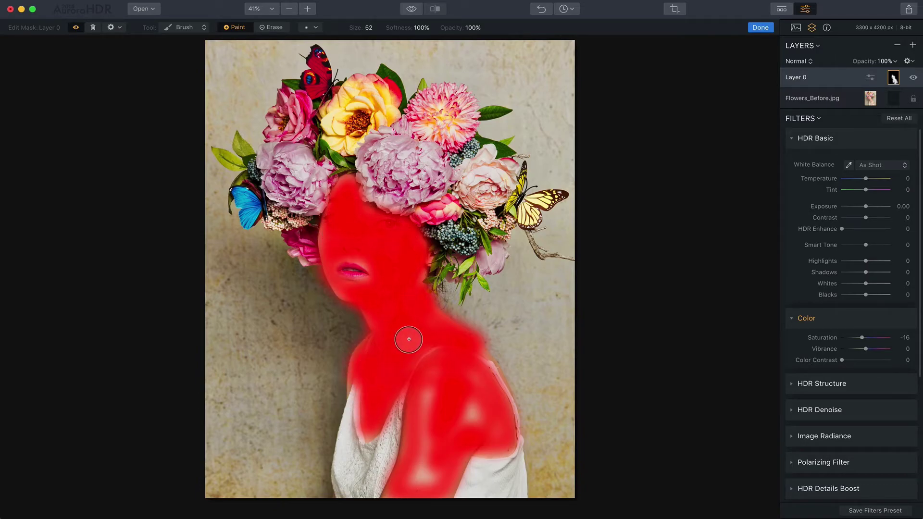
pyautogui.moveTo(432, 416)
pyautogui.mouseDown()
pyautogui.moveTo(431, 393)
pyautogui.moveTo(422, 489)
pyautogui.moveTo(410, 498)
pyautogui.moveTo(399, 485)
pyautogui.moveTo(437, 491)
pyautogui.moveTo(435, 452)
pyautogui.moveTo(472, 391)
pyautogui.moveTo(435, 380)
pyautogui.moveTo(456, 358)
pyautogui.moveTo(473, 354)
pyautogui.moveTo(505, 436)
pyautogui.moveTo(493, 450)
pyautogui.moveTo(460, 448)
pyautogui.moveTo(401, 481)
pyautogui.moveTo(481, 415)
pyautogui.moveTo(482, 366)
pyautogui.moveTo(469, 351)
pyautogui.mouseUp()
pyautogui.click(76, 28)
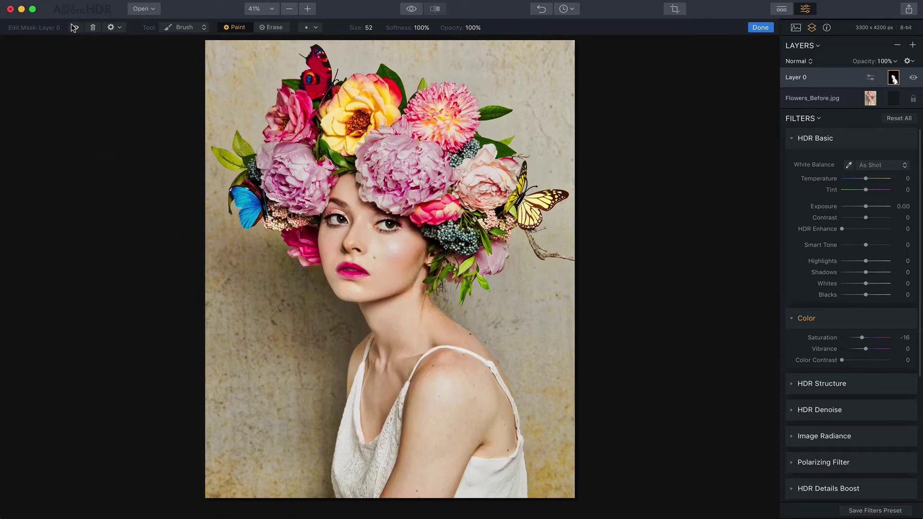
pyautogui.click(758, 29)
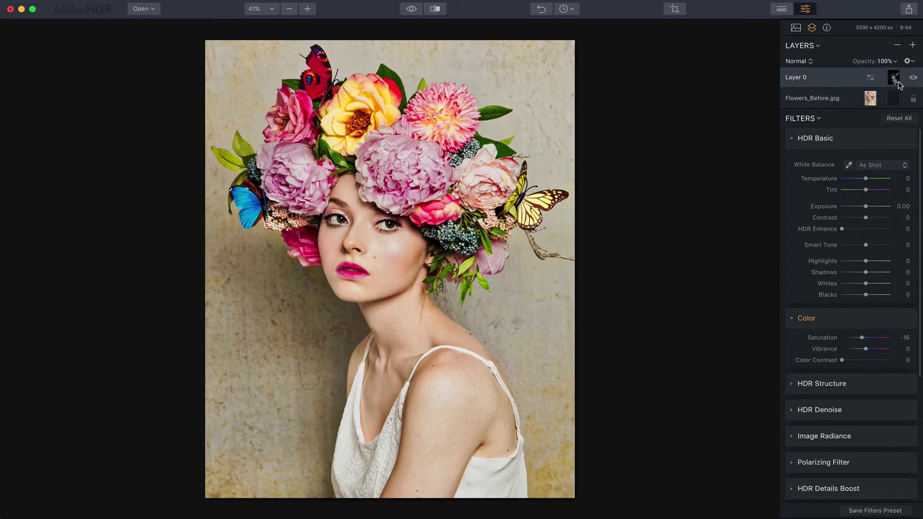